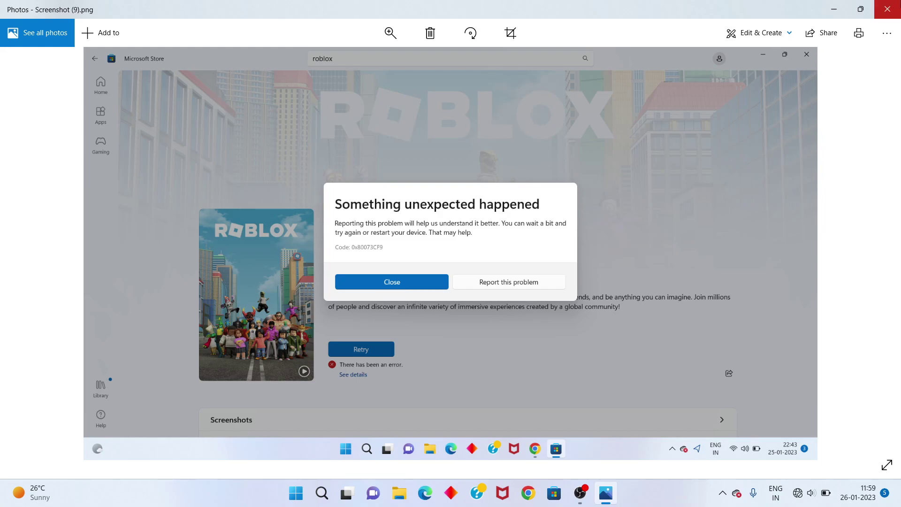
# Close the Microsoft Store error screenshot in Photos to reveal the desktop
pyautogui.click(886, 9)
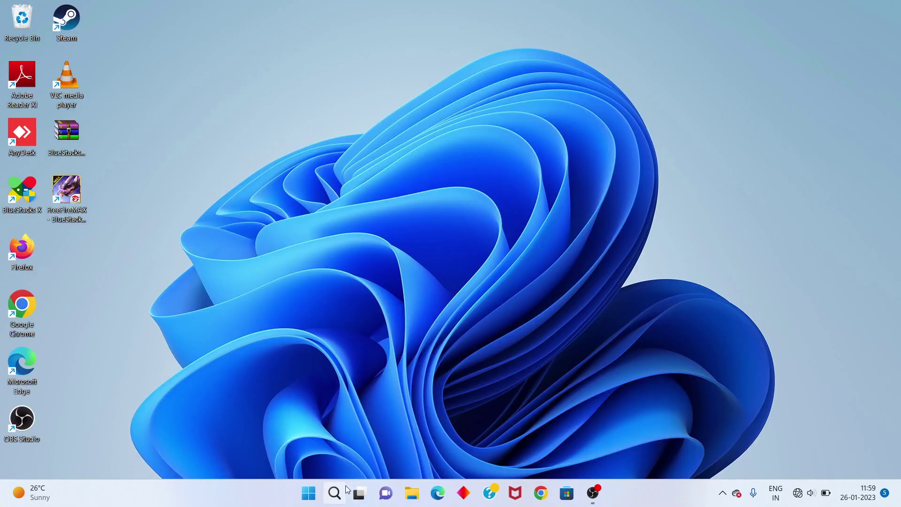
# Search for 'settings' and launch the Windows Settings app
pyautogui.click(340, 495)
pyautogui.write('ett')
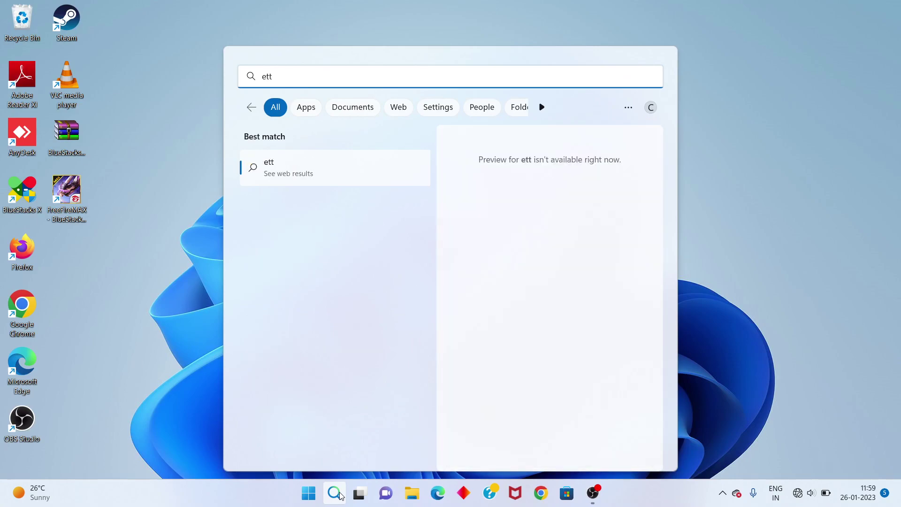
pyautogui.write('s')
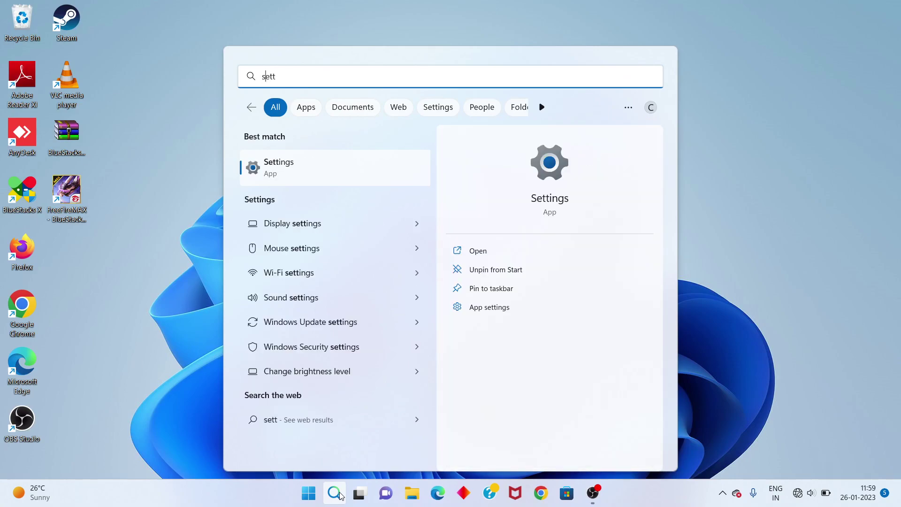
pyautogui.click(521, 258)
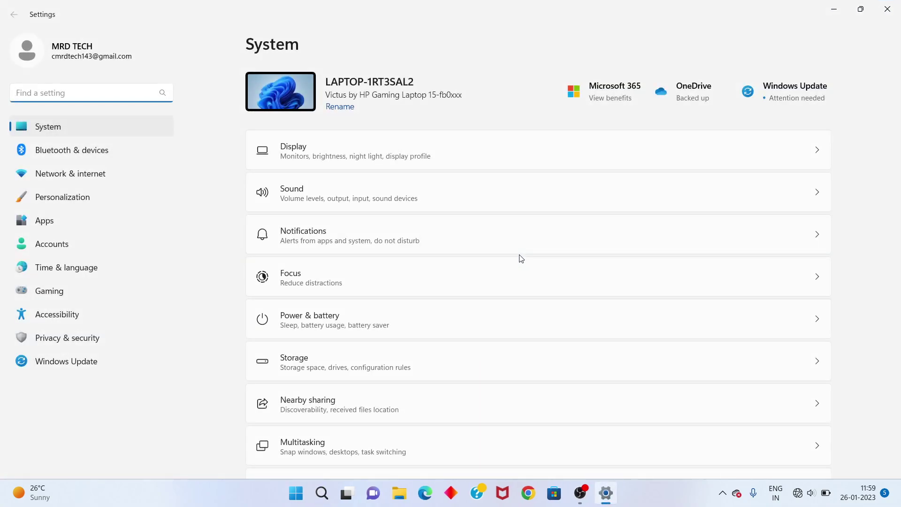
# Go to Apps > Installed apps and bring up Microsoft Store's actions menu
pyautogui.scroll(-5, 521, 258)
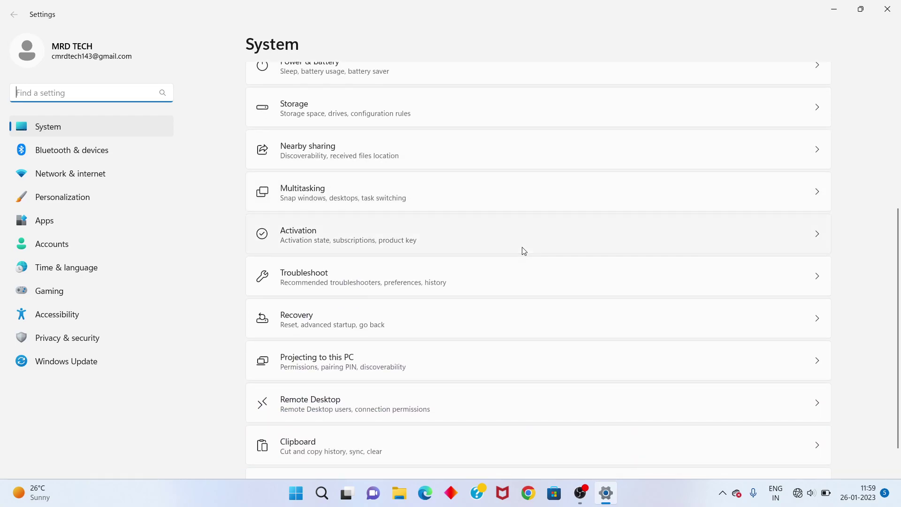
pyautogui.click(60, 223)
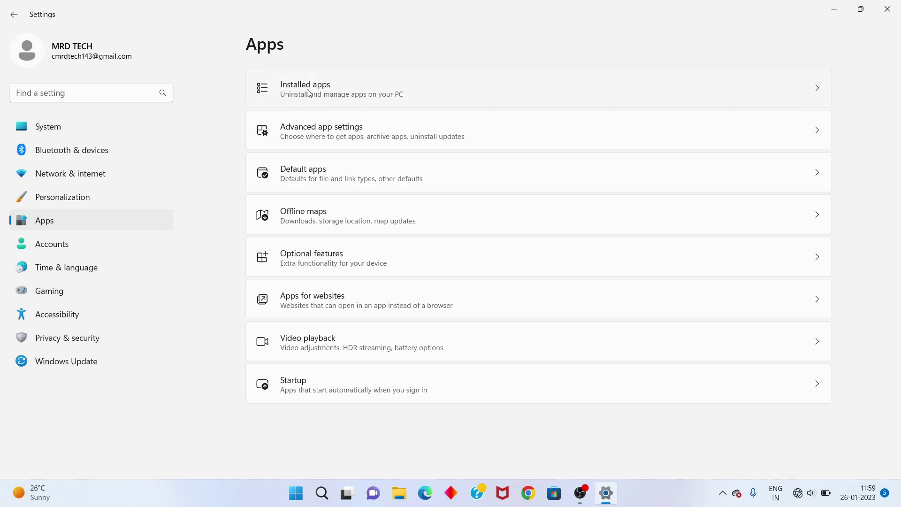
pyautogui.click(360, 88)
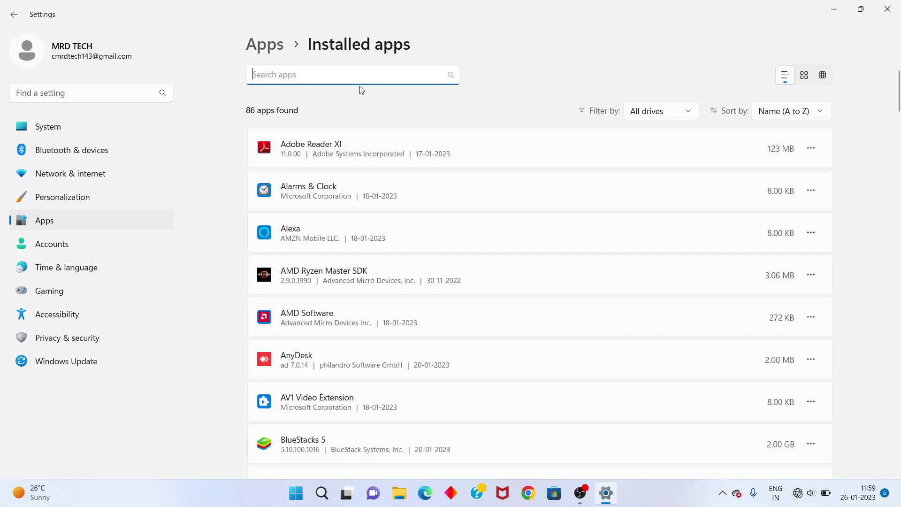
pyautogui.scroll(-8, 386, 266)
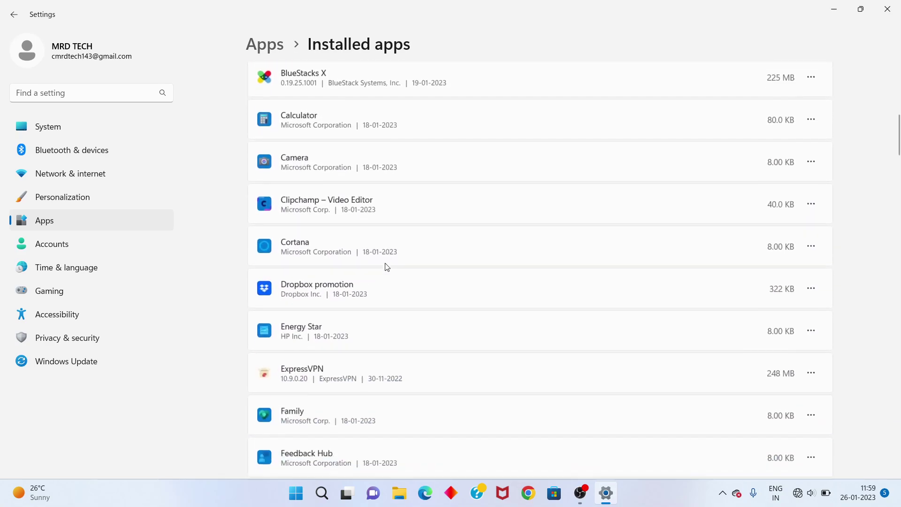
pyautogui.scroll(-15, 402, 252)
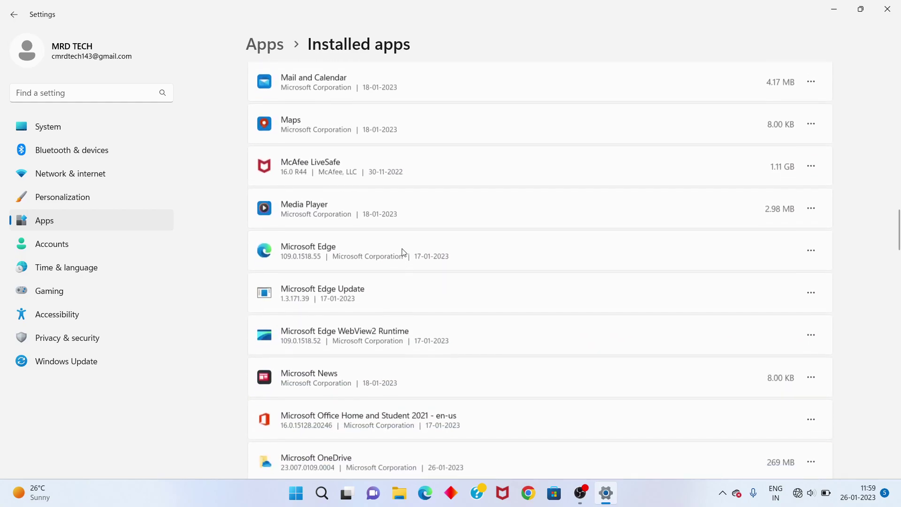
pyautogui.scroll(-5, 403, 253)
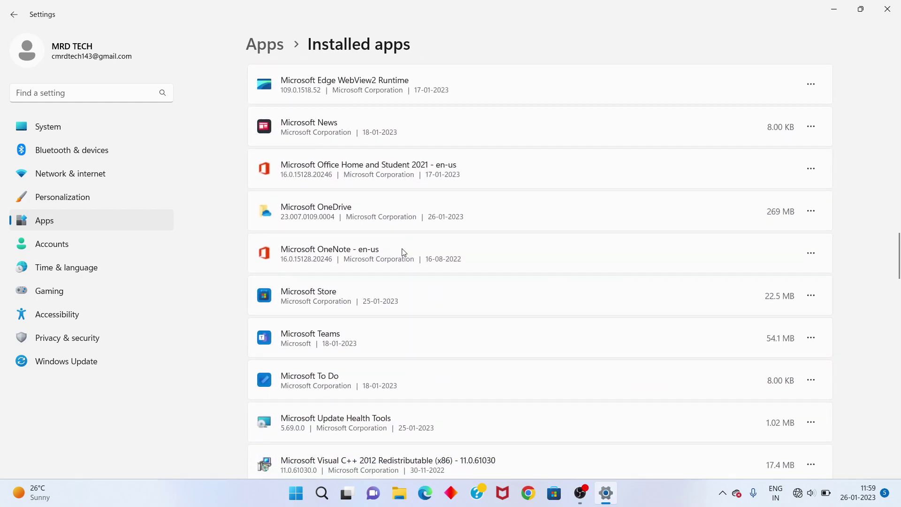
pyautogui.click(810, 297)
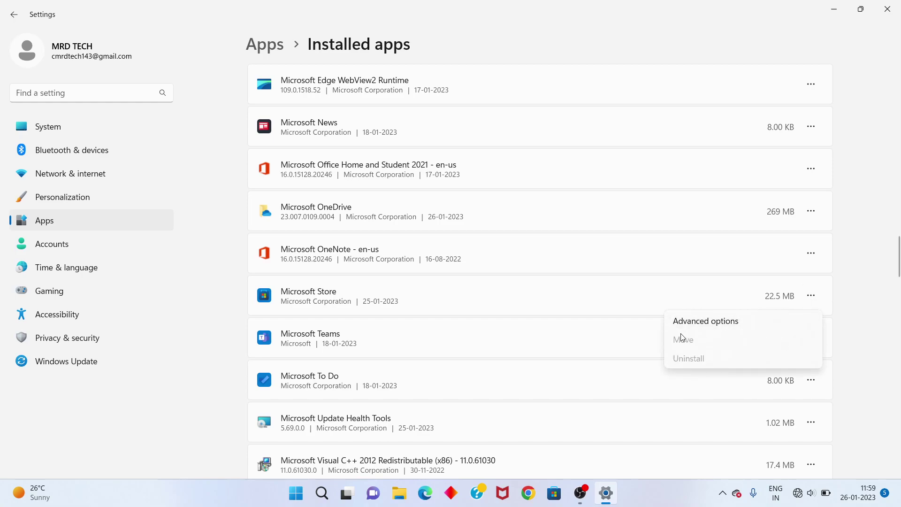
# Reset the Microsoft Store app from its advanced options, confirming the data wipe
pyautogui.click(721, 323)
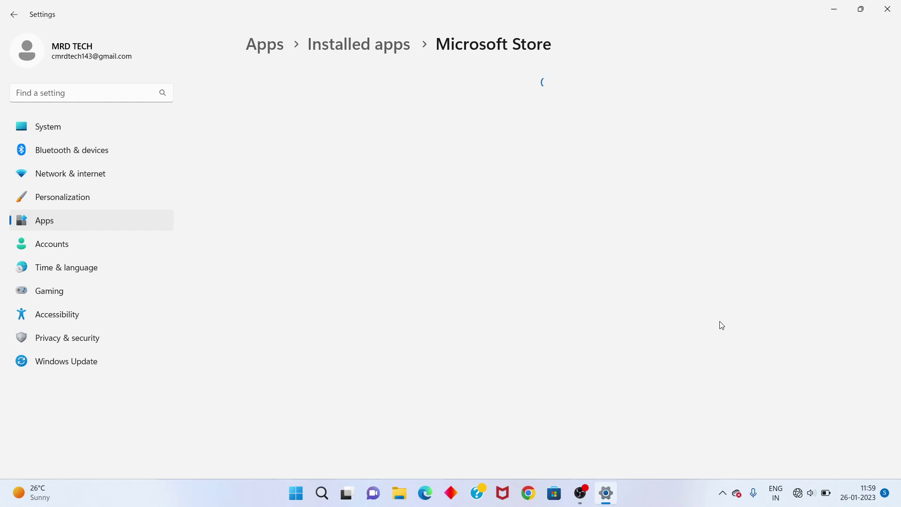
pyautogui.scroll(-12, 509, 321)
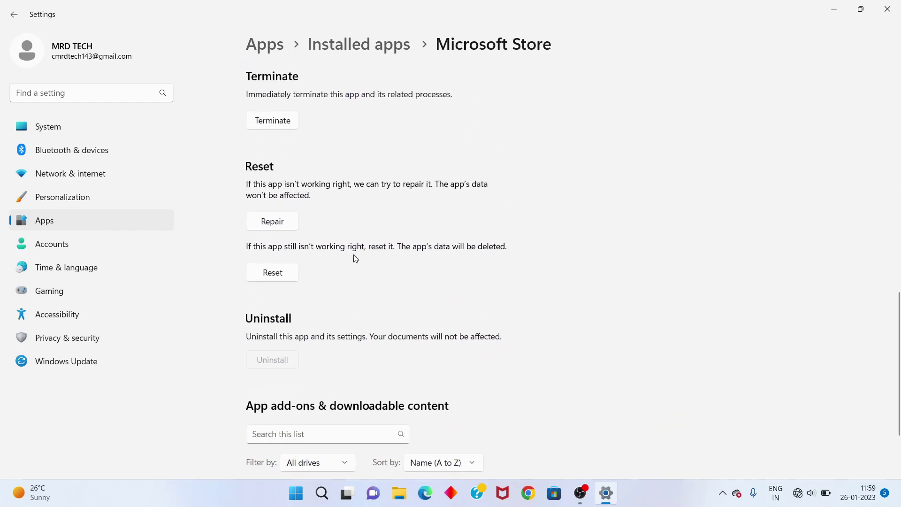
pyautogui.click(282, 276)
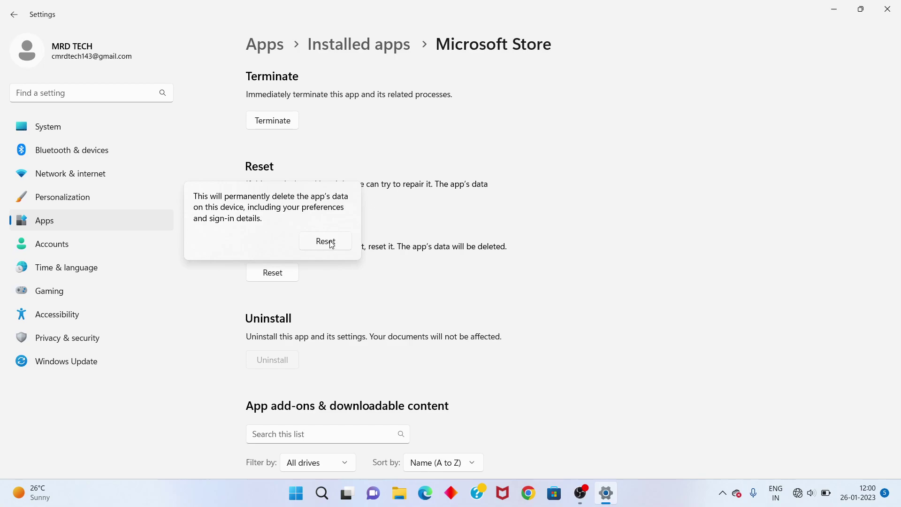
pyautogui.click(439, 280)
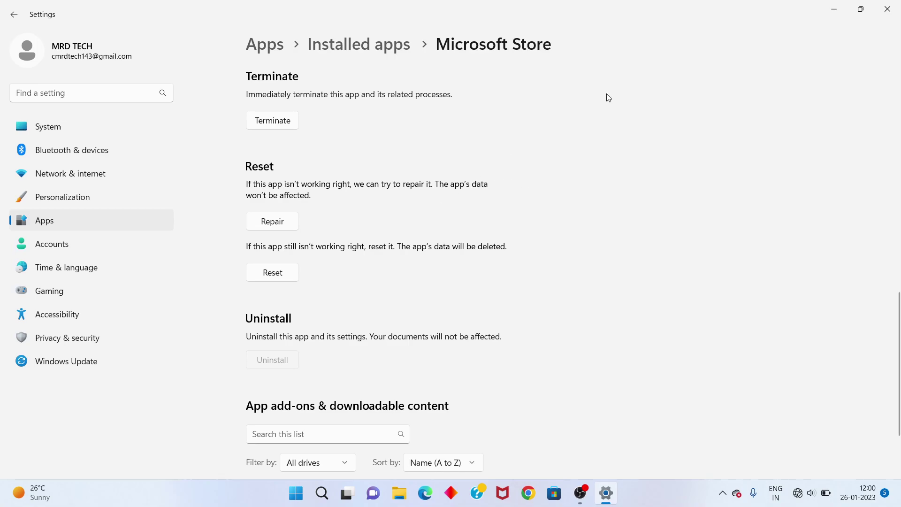
# Close Settings, launch the Services console and scroll to Microsoft Store Install Service
pyautogui.click(888, 9)
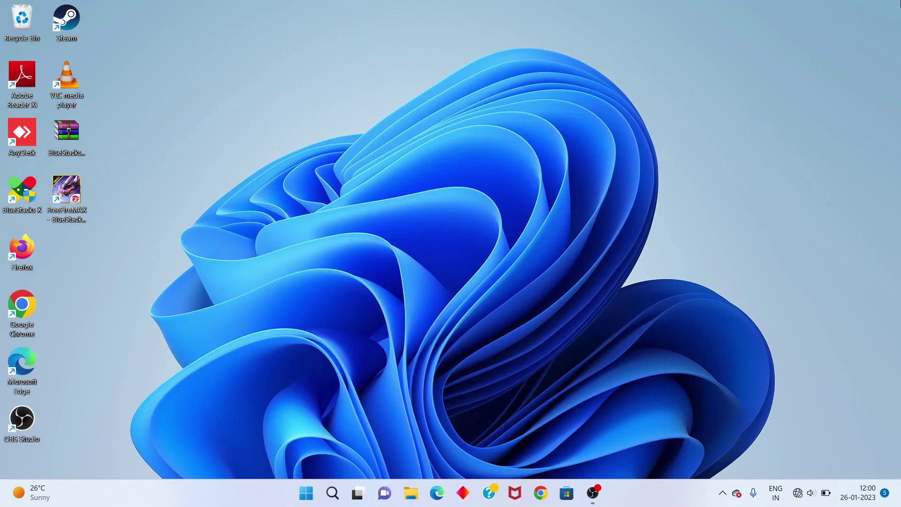
pyautogui.click(335, 491)
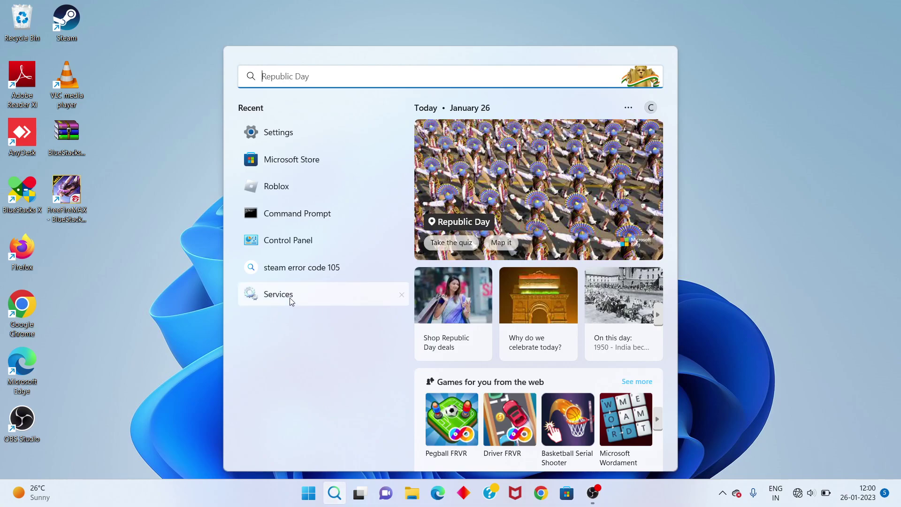
pyautogui.click(292, 297)
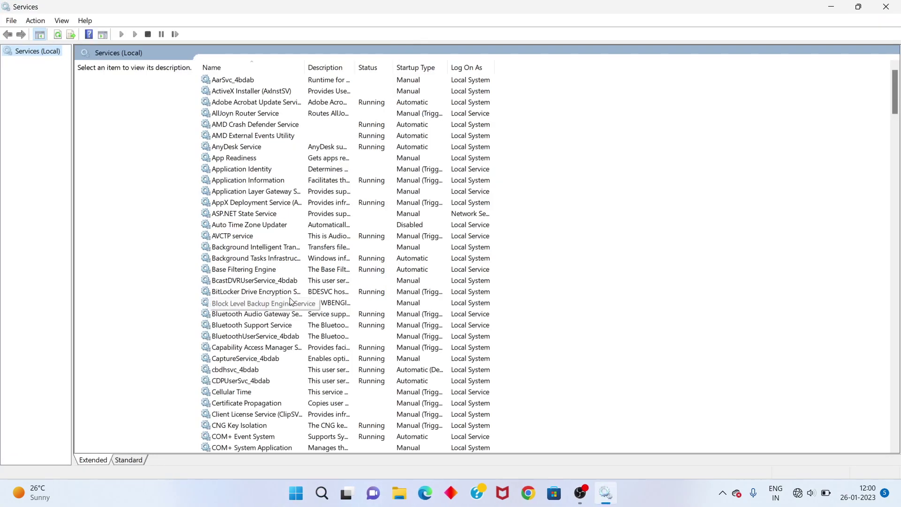
pyautogui.scroll(-18, 289, 301)
pyautogui.scroll(-11, 290, 301)
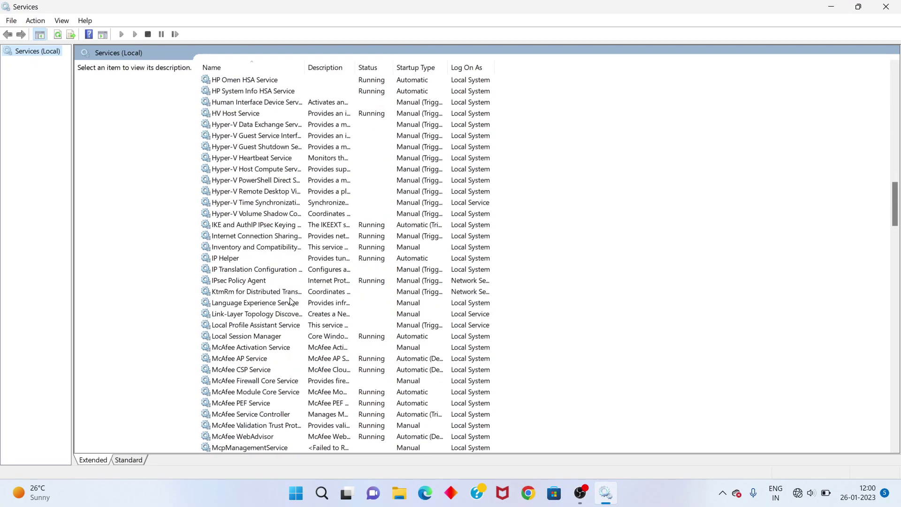
pyautogui.scroll(-2, 290, 300)
pyautogui.scroll(-4, 291, 301)
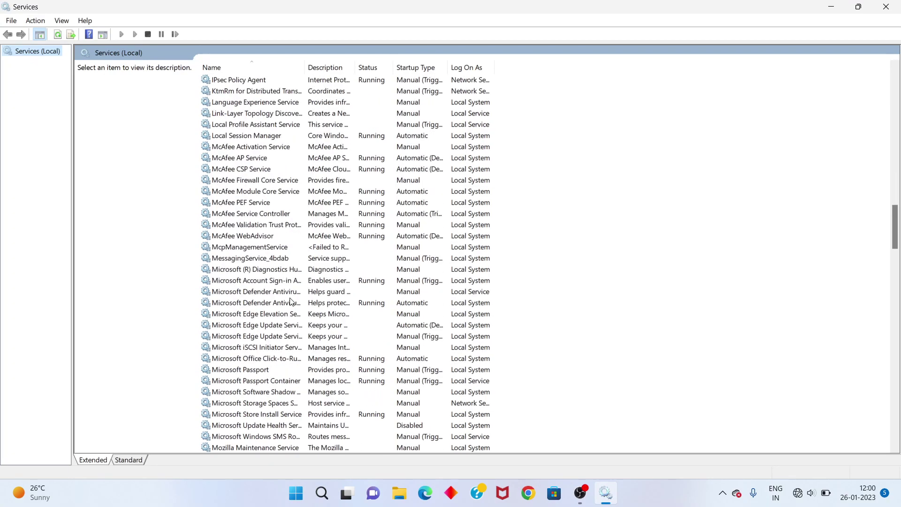
pyautogui.scroll(-4, 291, 301)
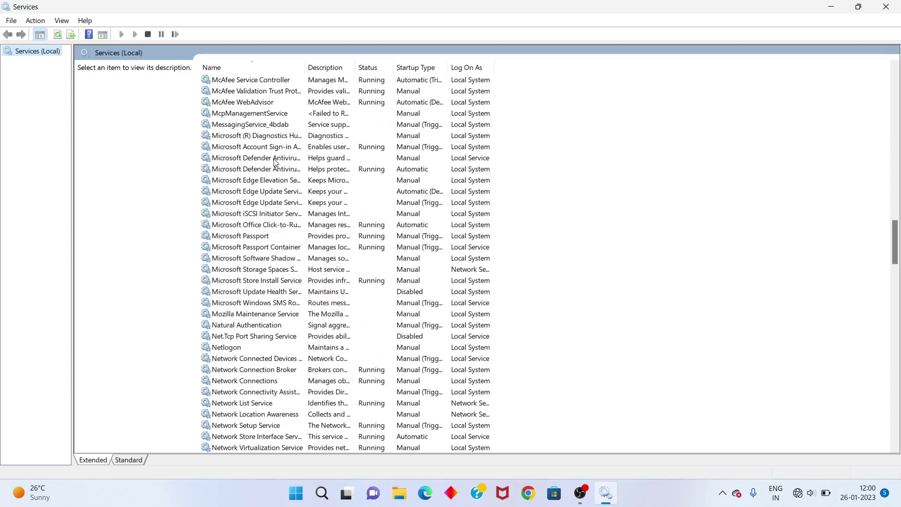
# Set Microsoft Store Install Service's startup type to Automatic, apply it, and close Services
pyautogui.click(264, 283)
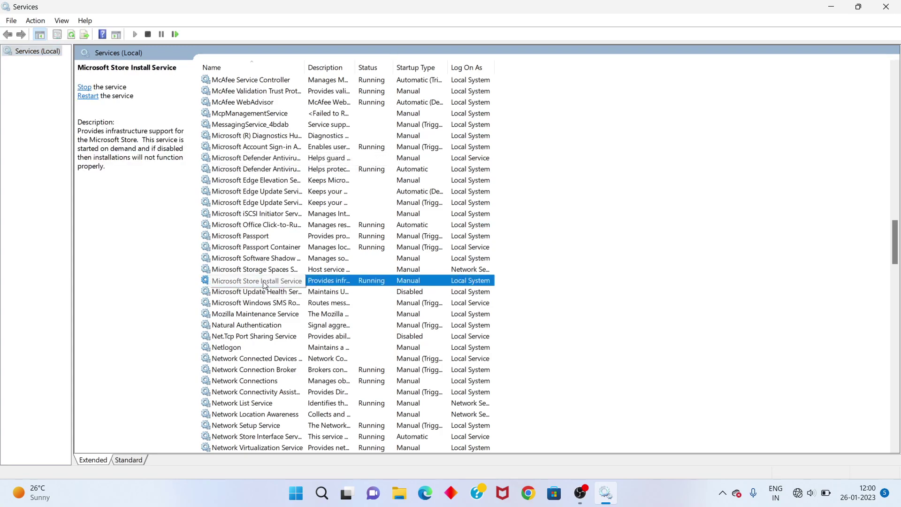
pyautogui.rightClick(264, 283)
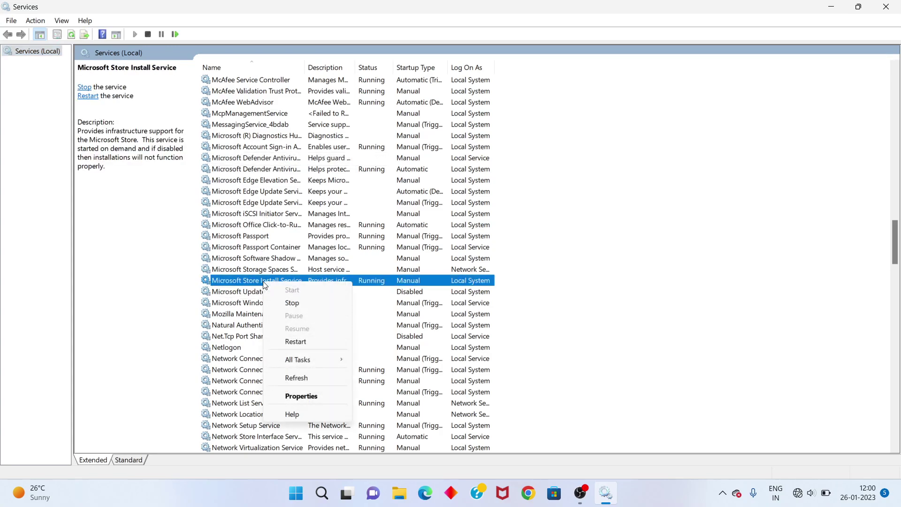
pyautogui.click(320, 399)
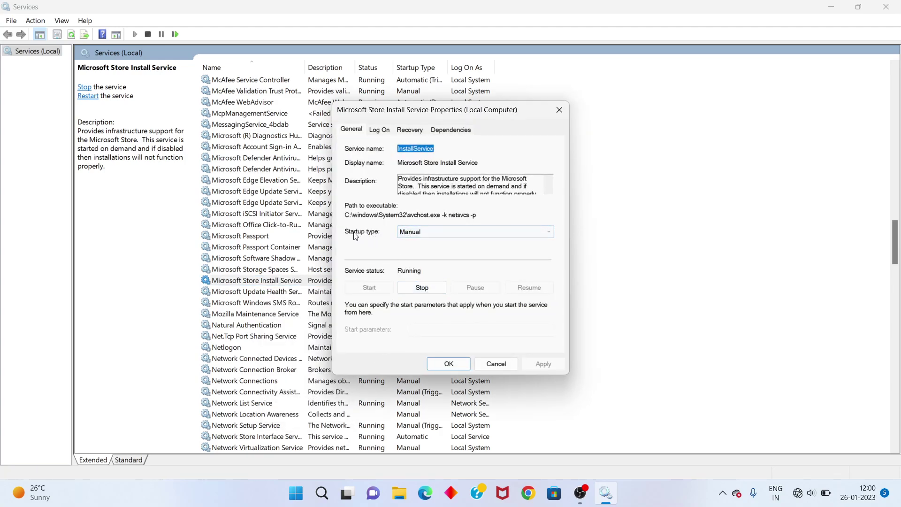
pyautogui.click(418, 232)
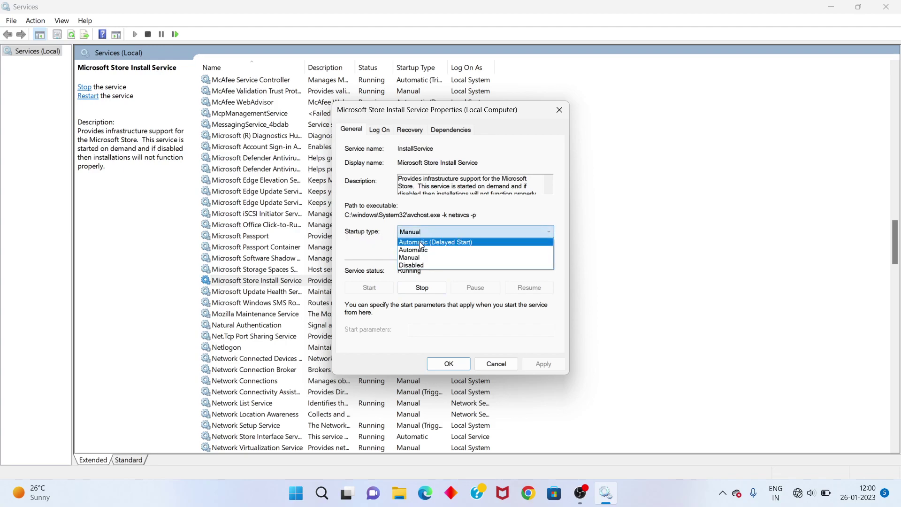
pyautogui.click(421, 251)
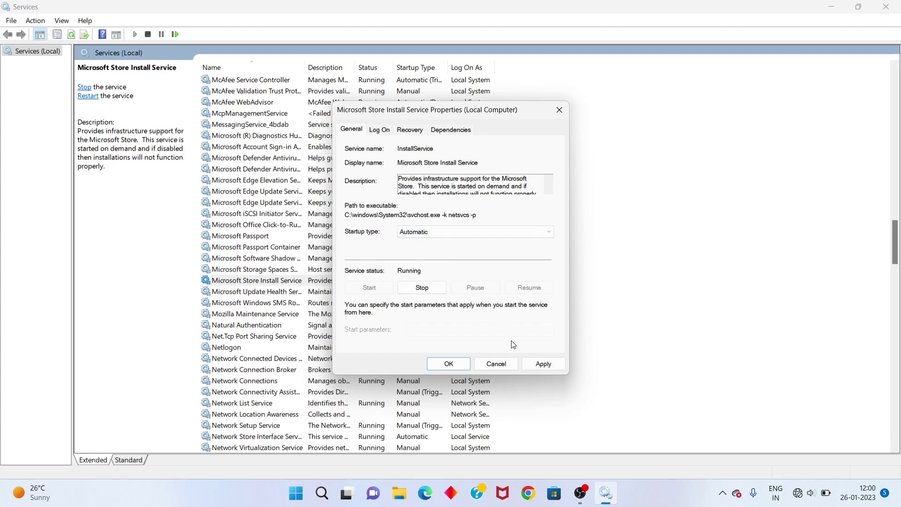
pyautogui.click(544, 362)
pyautogui.click(449, 364)
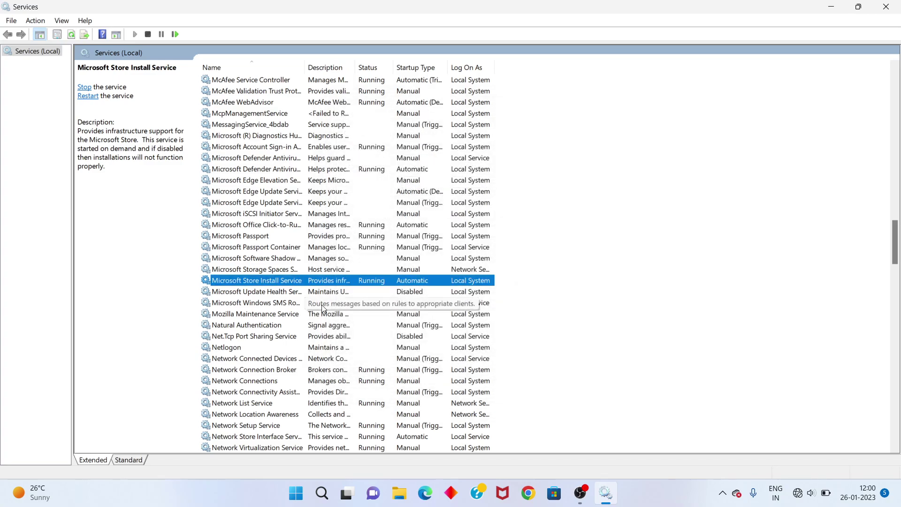
pyautogui.scroll(-8, 323, 308)
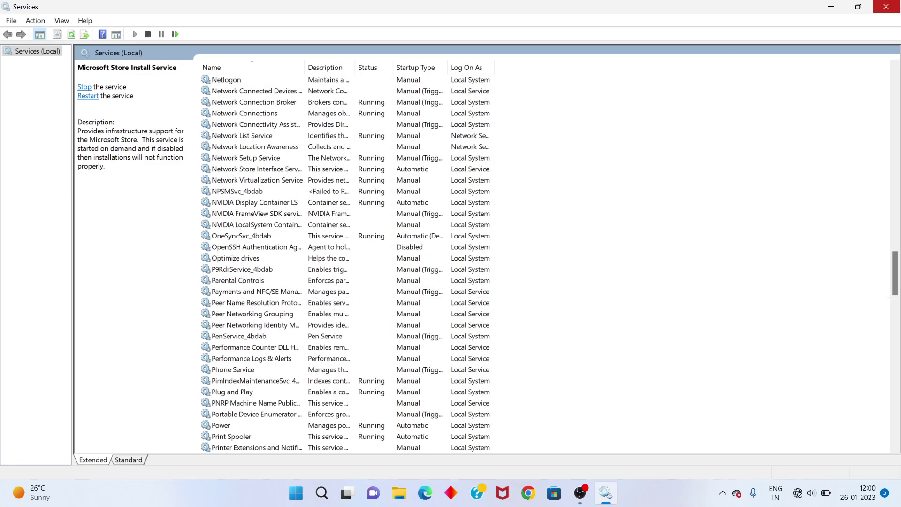
pyautogui.click(886, 6)
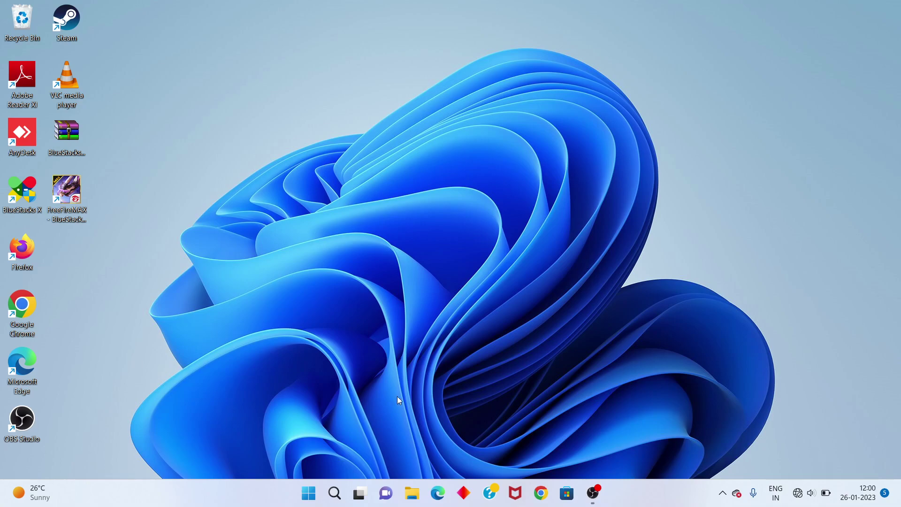
# Open Control Panel's Network and Sharing Center and show the Wi-Fi connection status
pyautogui.click(334, 494)
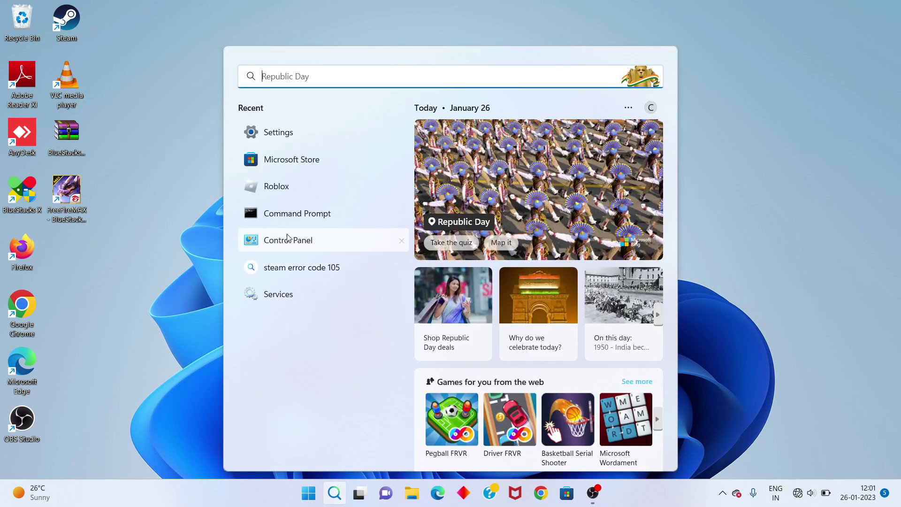
pyautogui.click(307, 249)
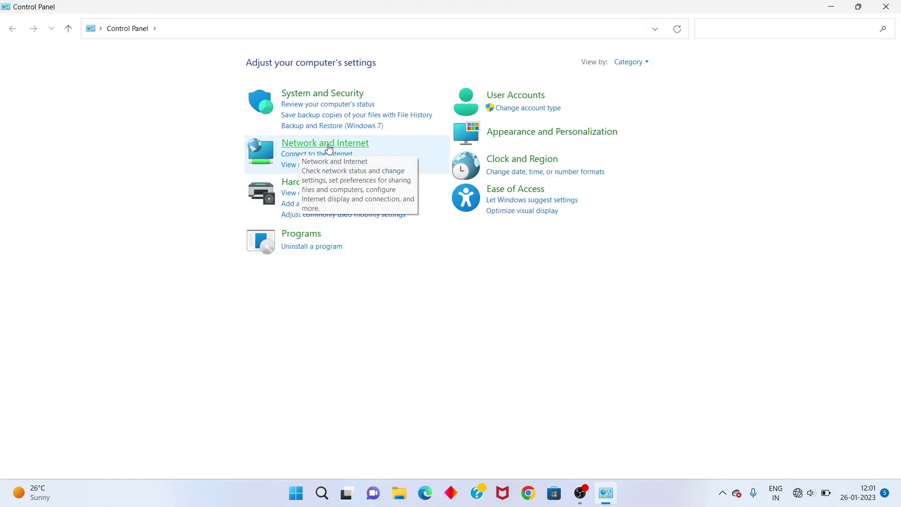
pyautogui.click(347, 145)
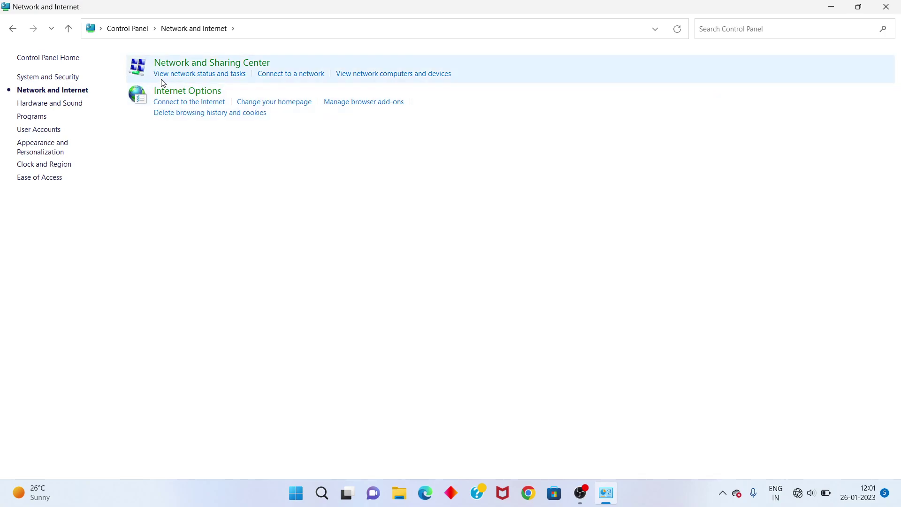
pyautogui.click(240, 66)
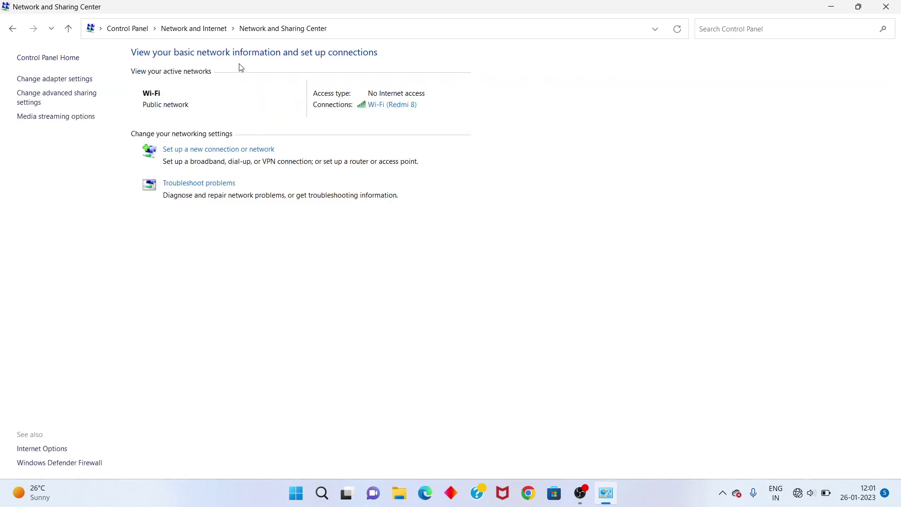
pyautogui.click(383, 106)
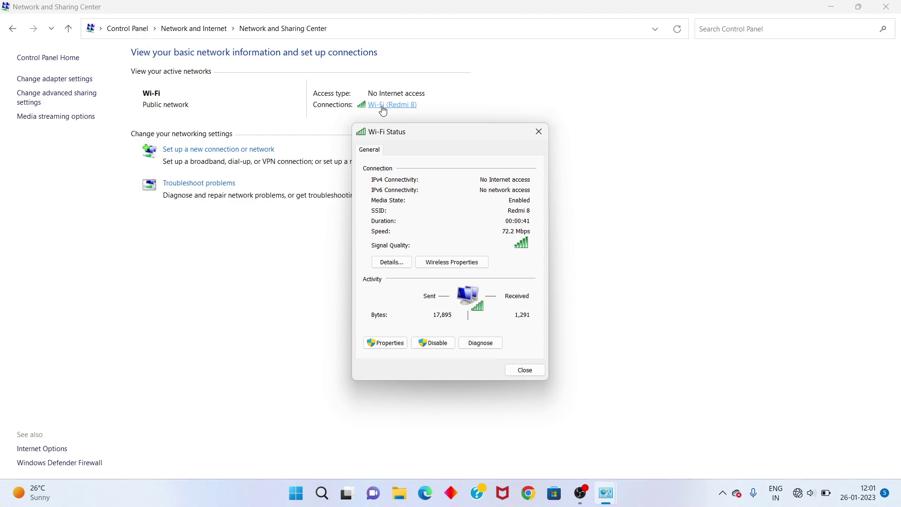
# Set the Wi-Fi IPv4 DNS servers to 1.1.1.1 and 1.0.0.1, then close the dialogs
pyautogui.click(391, 343)
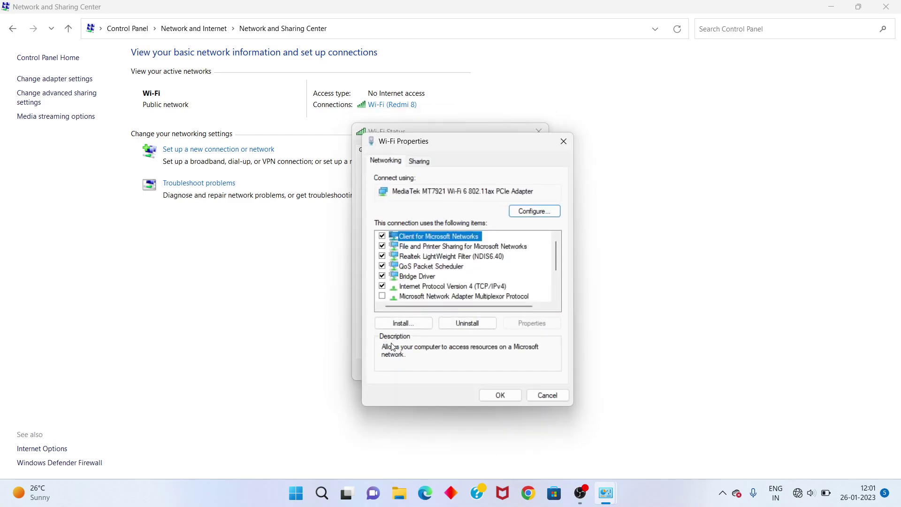
pyautogui.click(440, 287)
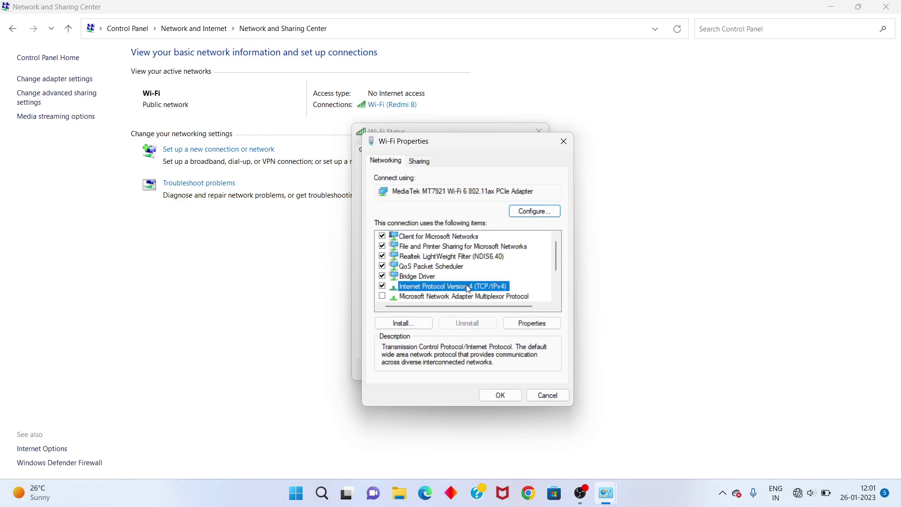
pyautogui.click(538, 324)
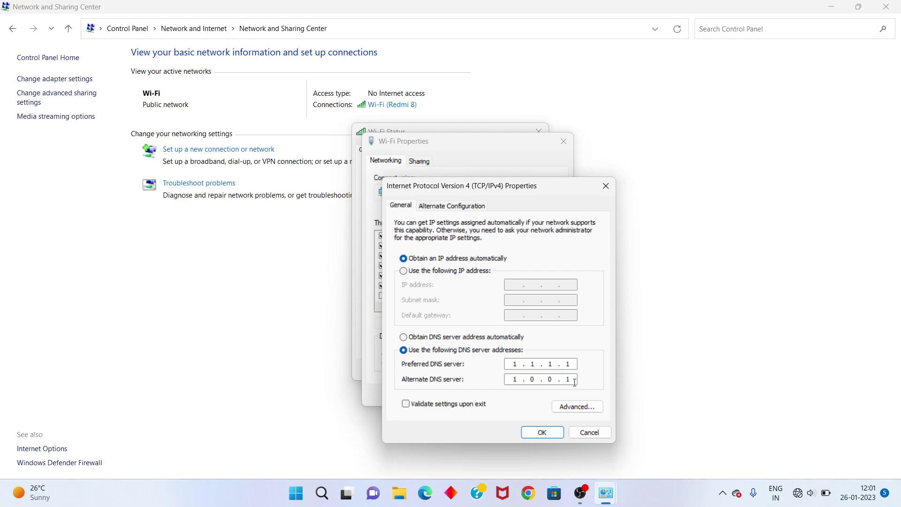
pyautogui.click(545, 432)
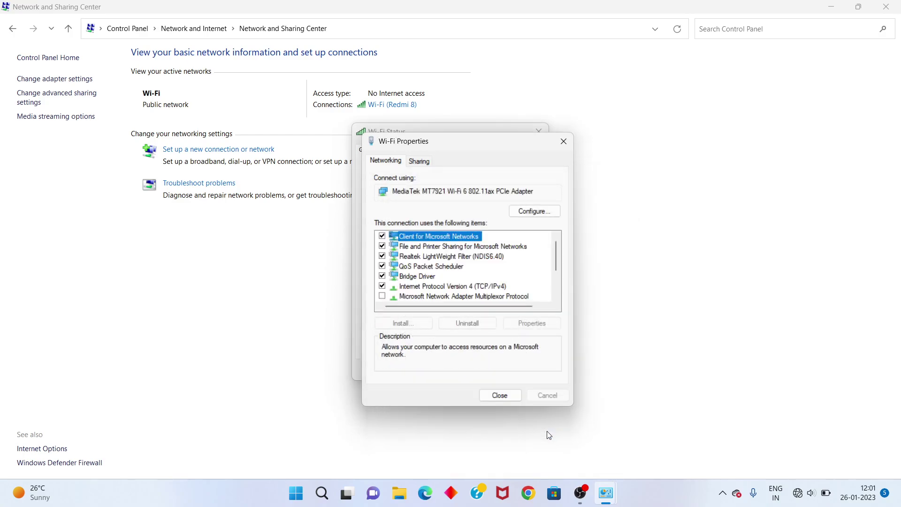
pyautogui.click(500, 396)
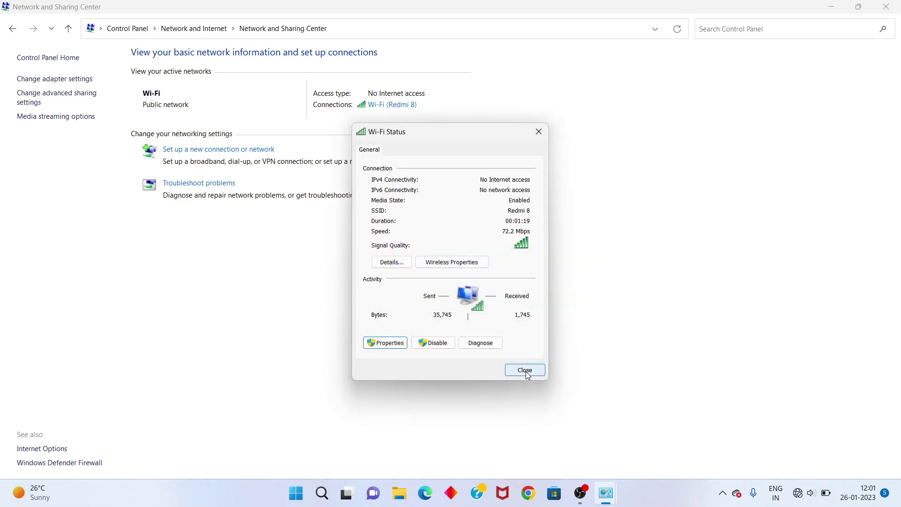
pyautogui.click(525, 370)
# Close the Network and Sharing Center and show the Start menu's power options
pyautogui.click(886, 6)
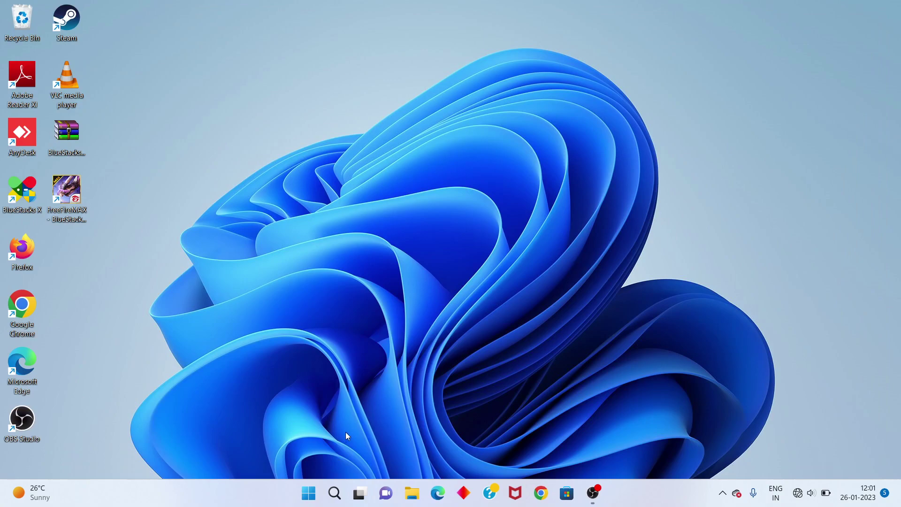
pyautogui.click(309, 493)
pyautogui.click(596, 452)
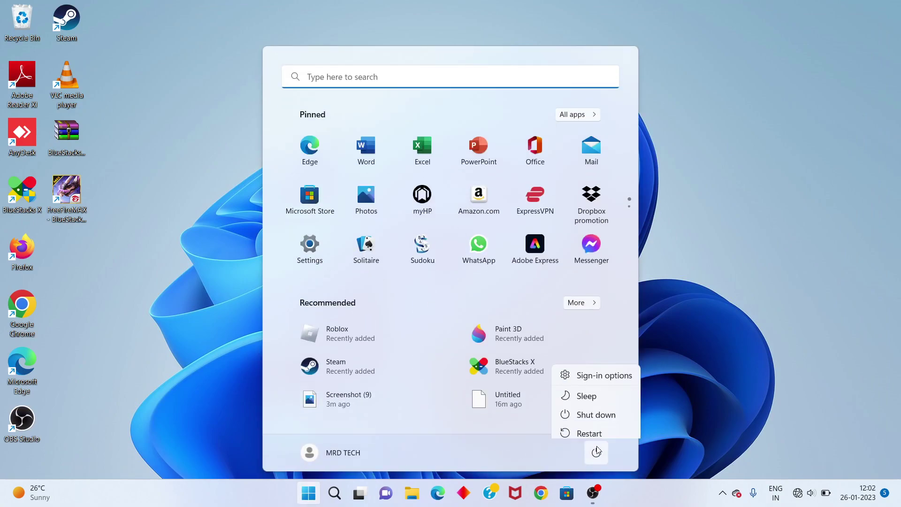